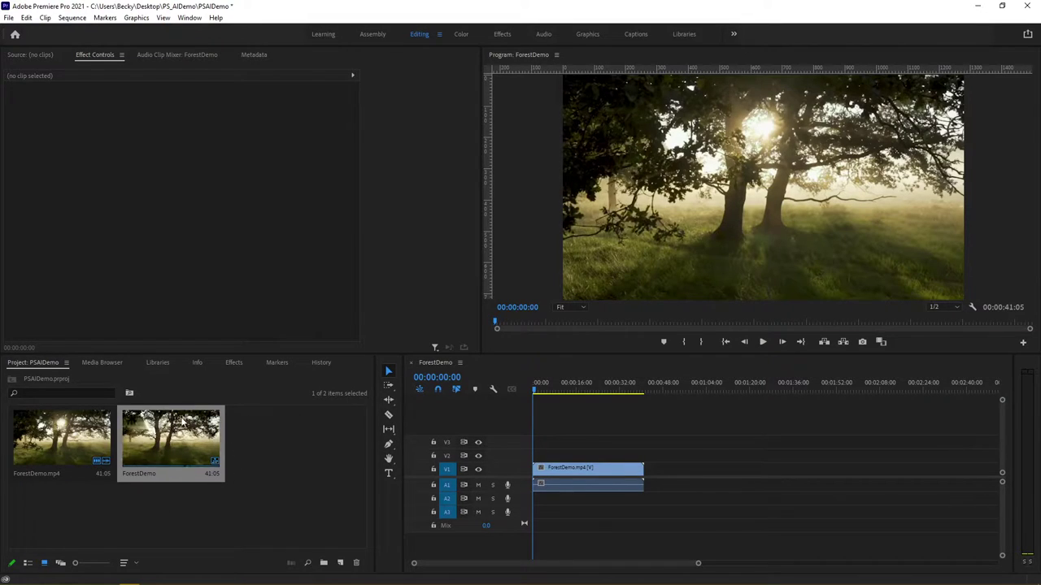
right_click(167, 445)
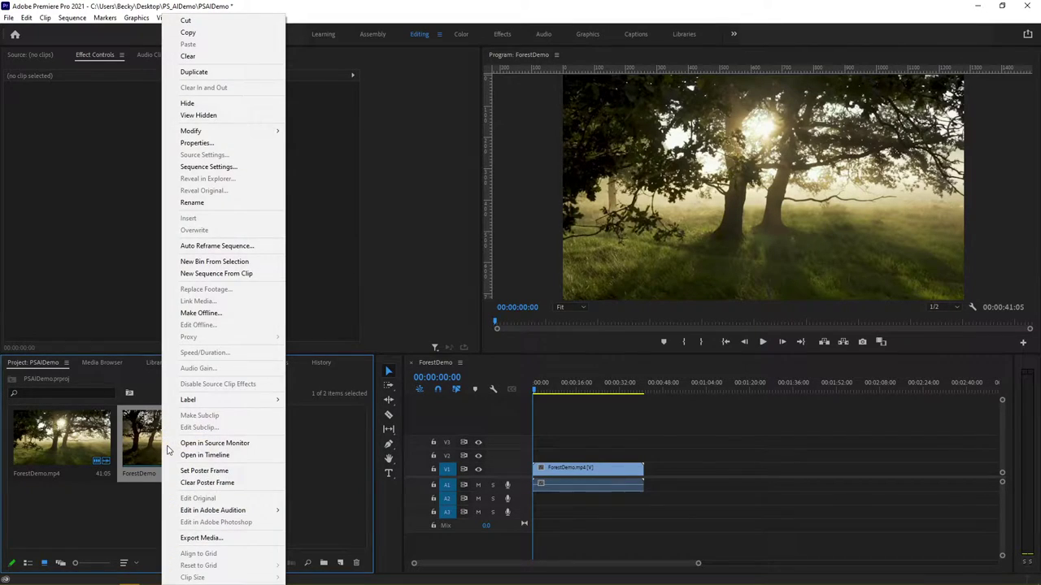
left_click(199, 144)
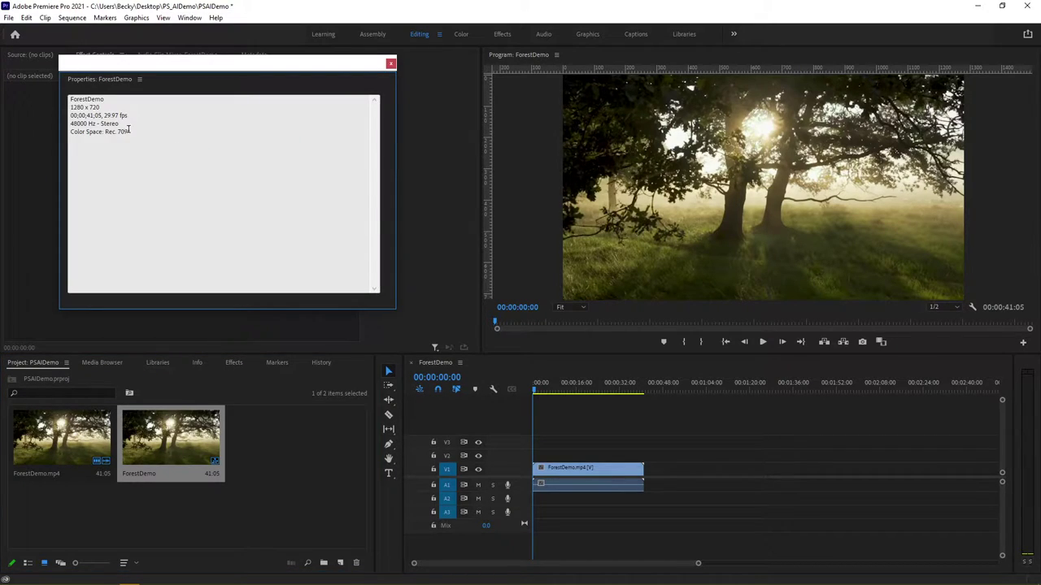
left_click_drag(79, 115, 71, 115)
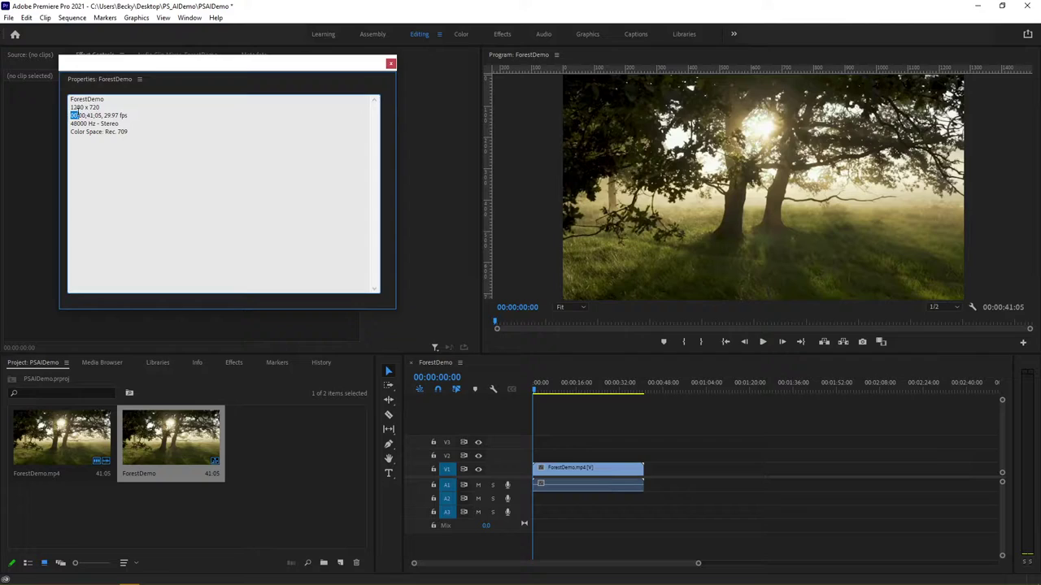
triple_click(81, 107)
left_click(390, 65)
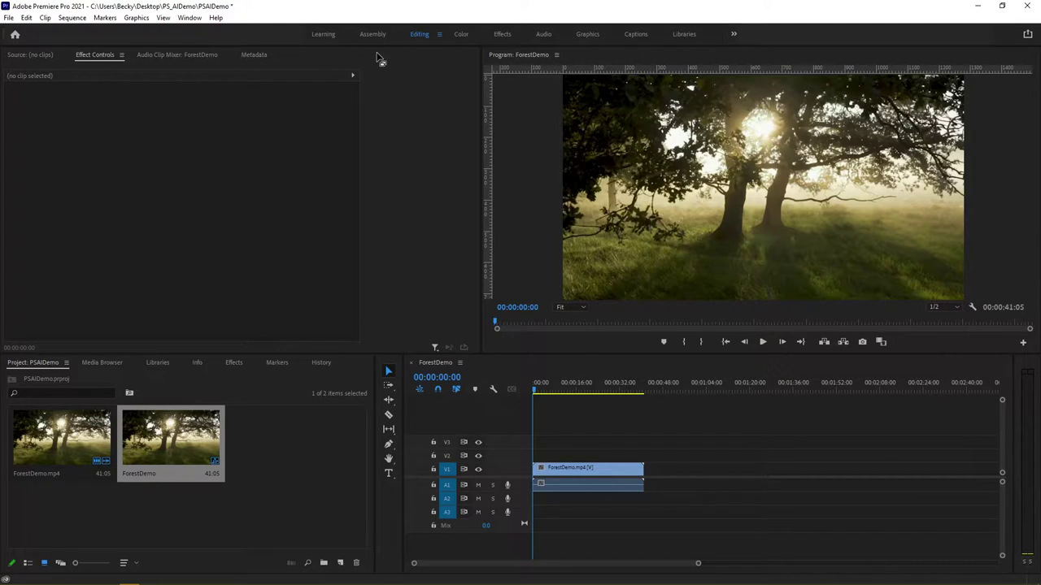
key("alt+Tab")
key("alt+Tab")
key("alt+Tab")
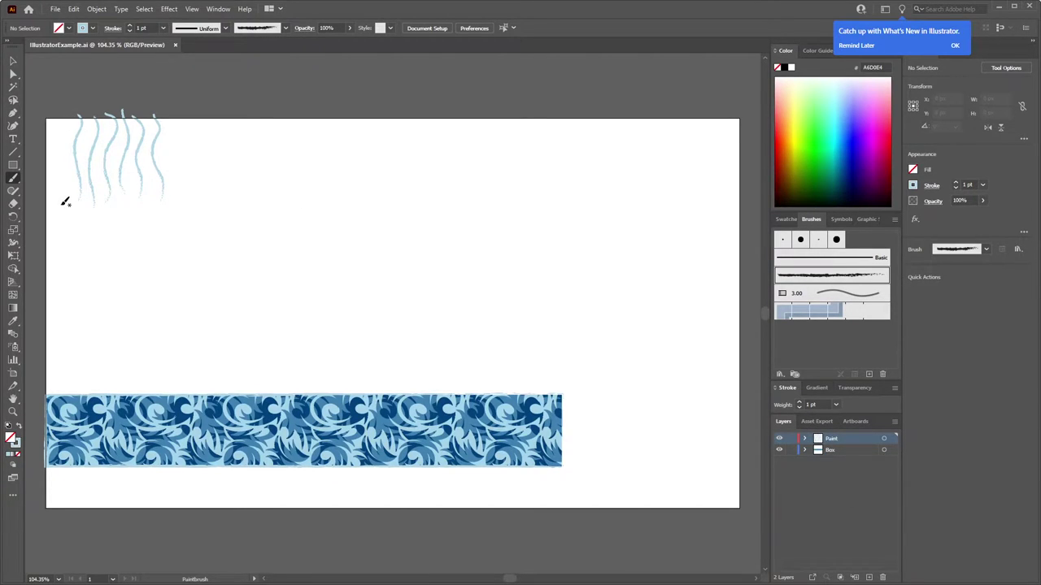
key("alt+Tab")
key("alt+Tab")
key("alt+Tab")
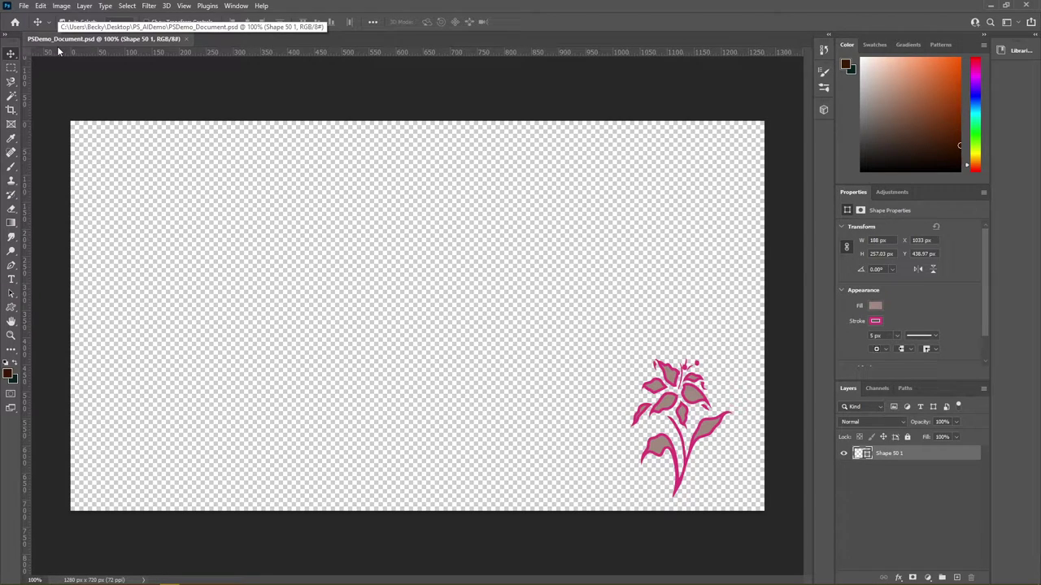
Step: Back in Premiere, import IllustratorExample and PSDemo_Document together into the Project panel
key("alt+Tab")
key("alt+Tab")
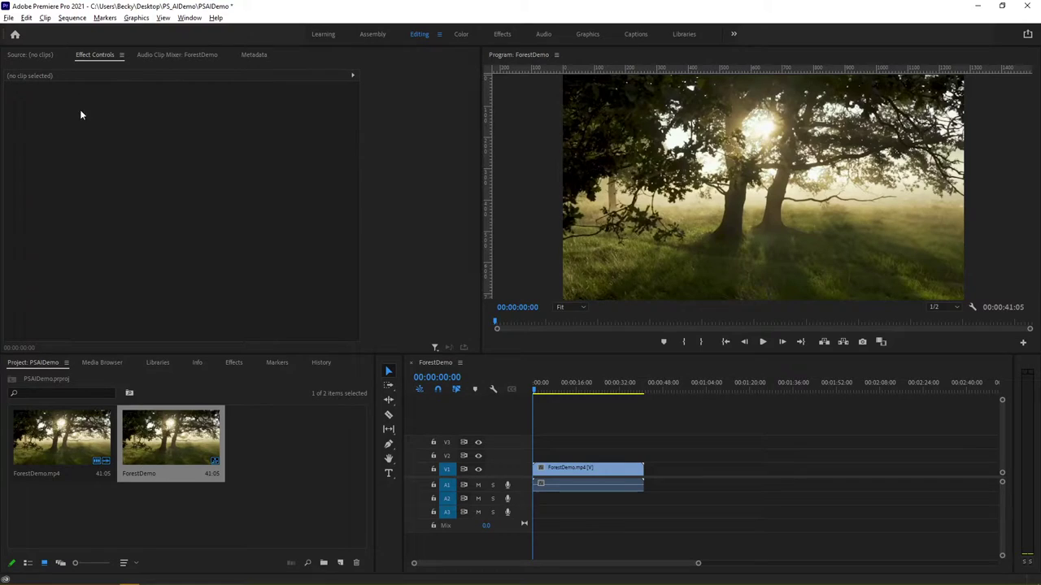
right_click(310, 502)
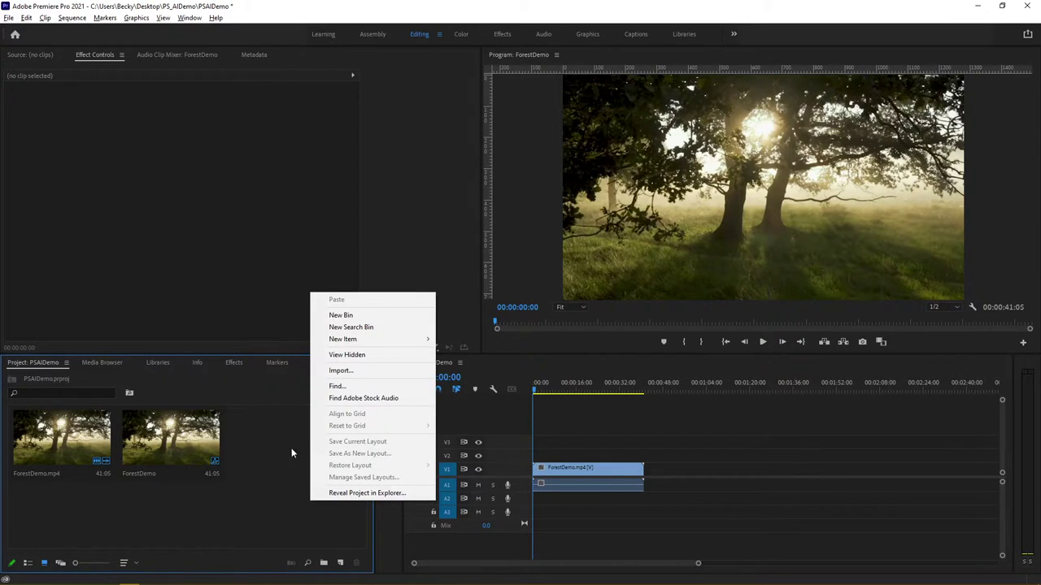
left_click(323, 372)
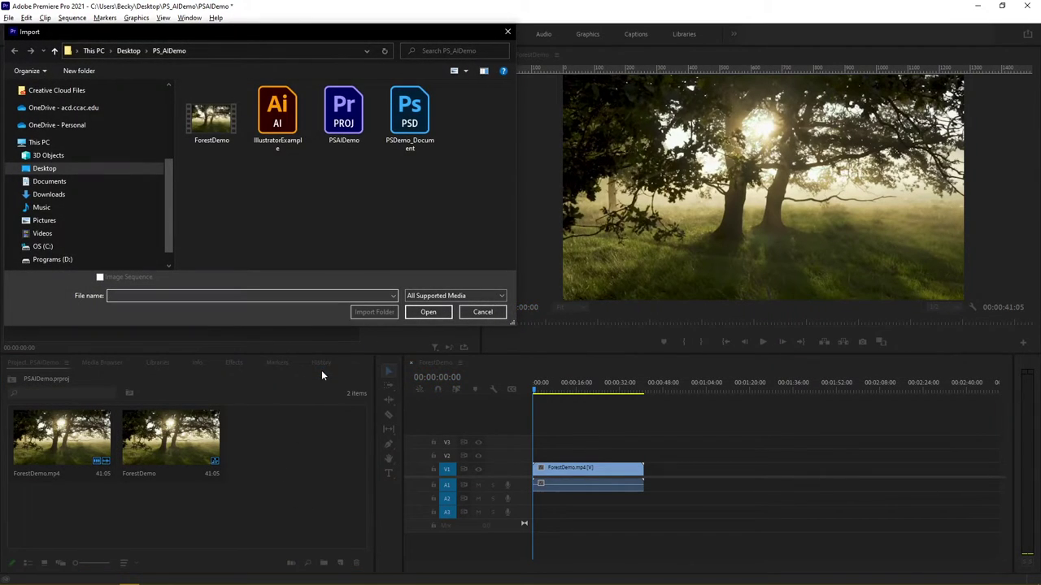
left_click(276, 117)
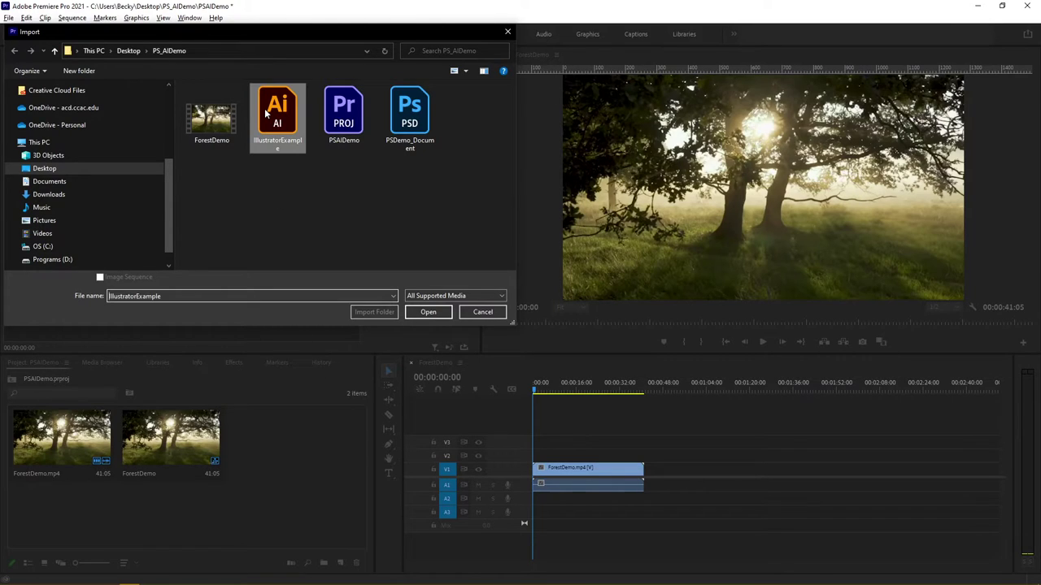
left_click(396, 129, "ctrl")
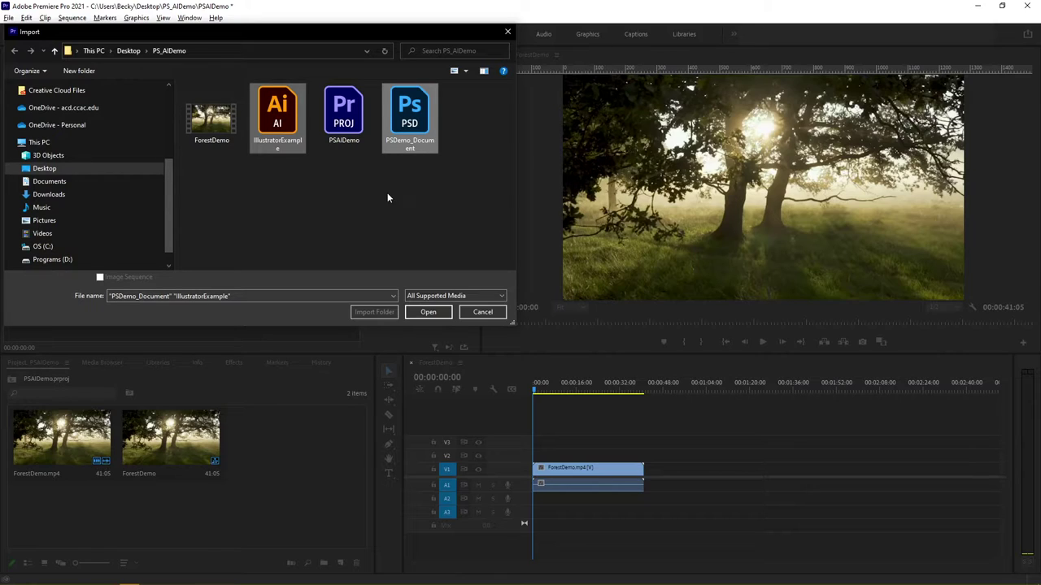
left_click(439, 314)
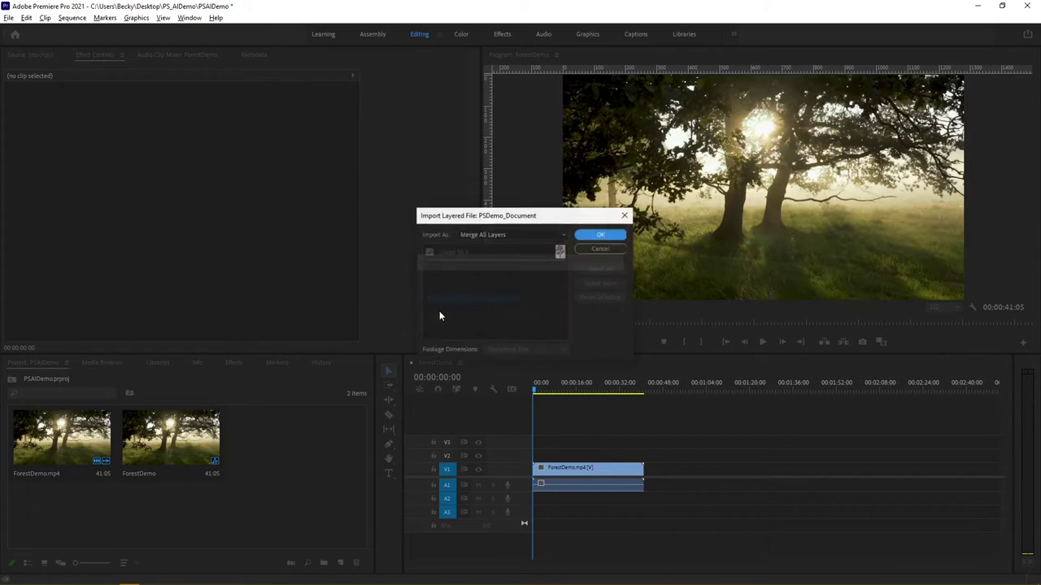
Step: Import PSDemo_Document with Merge All Layers, adding both graphics to the project
left_click(507, 231)
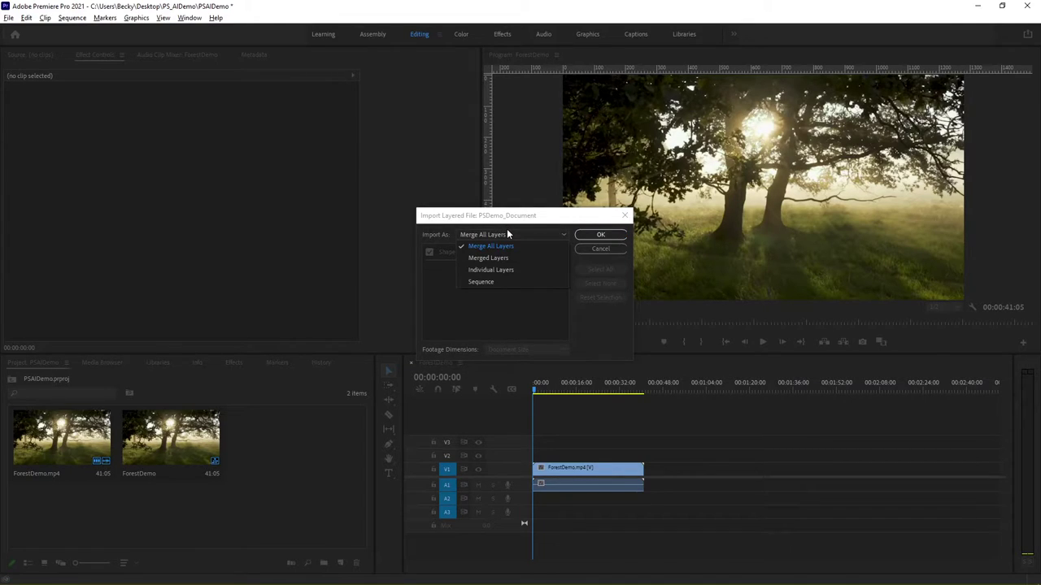
left_click(507, 233)
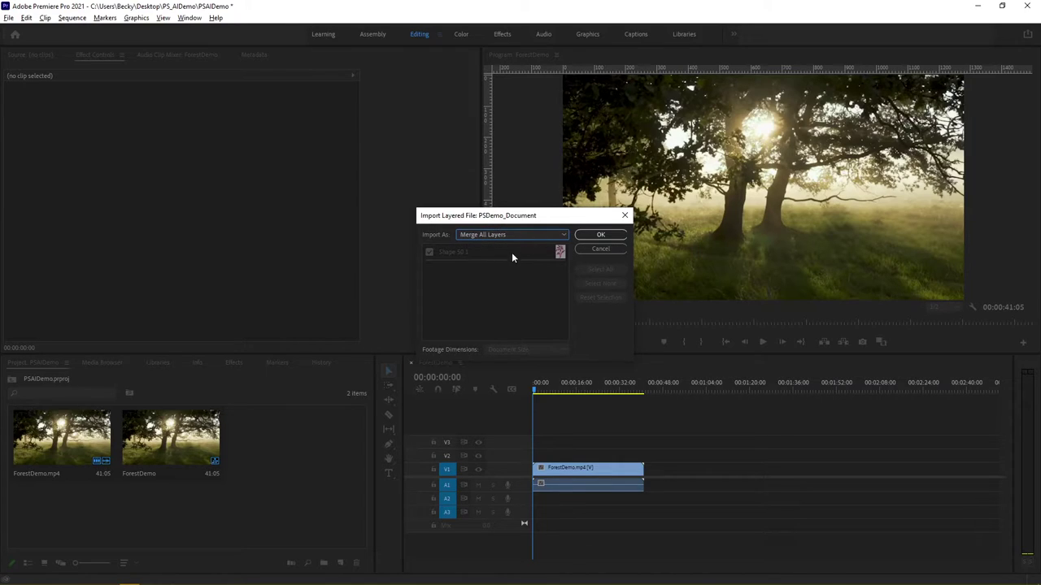
left_click(598, 236)
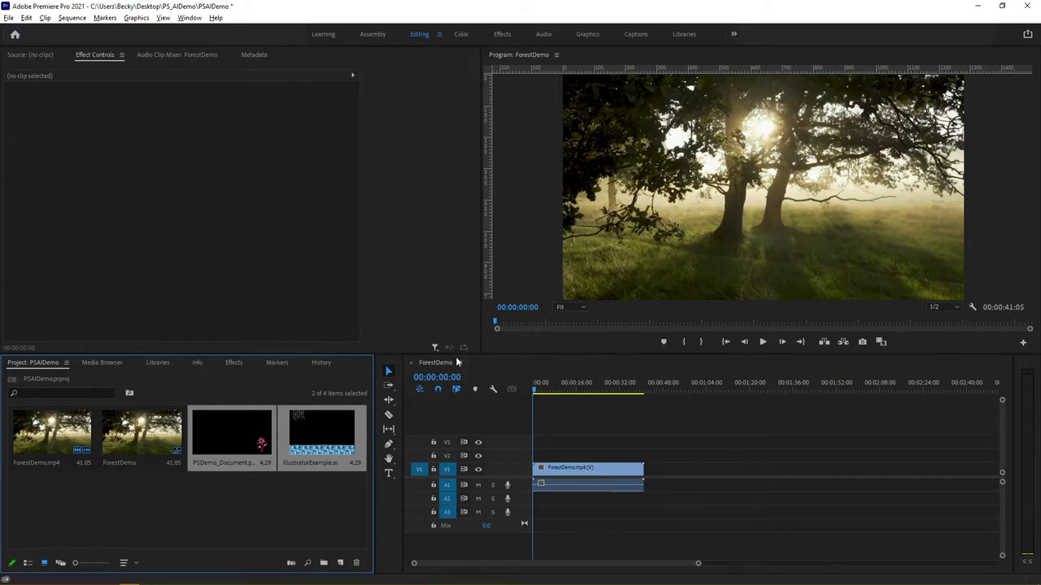
Step: Place IllustratorExample.ai on track V2 and shift its band up and left in the Program monitor
left_click(256, 487)
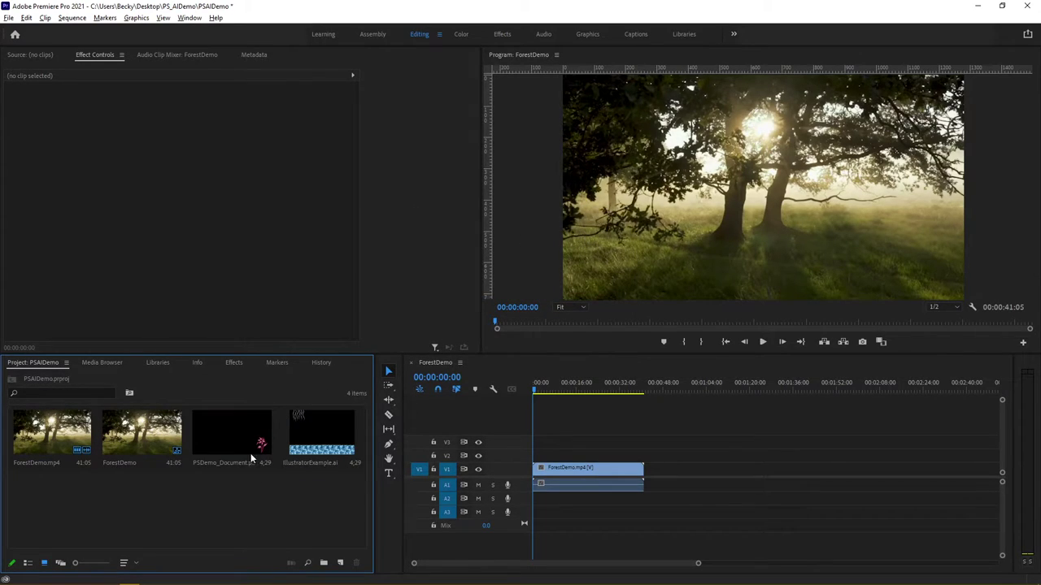
left_click(253, 443)
left_click(306, 419)
left_click(242, 436)
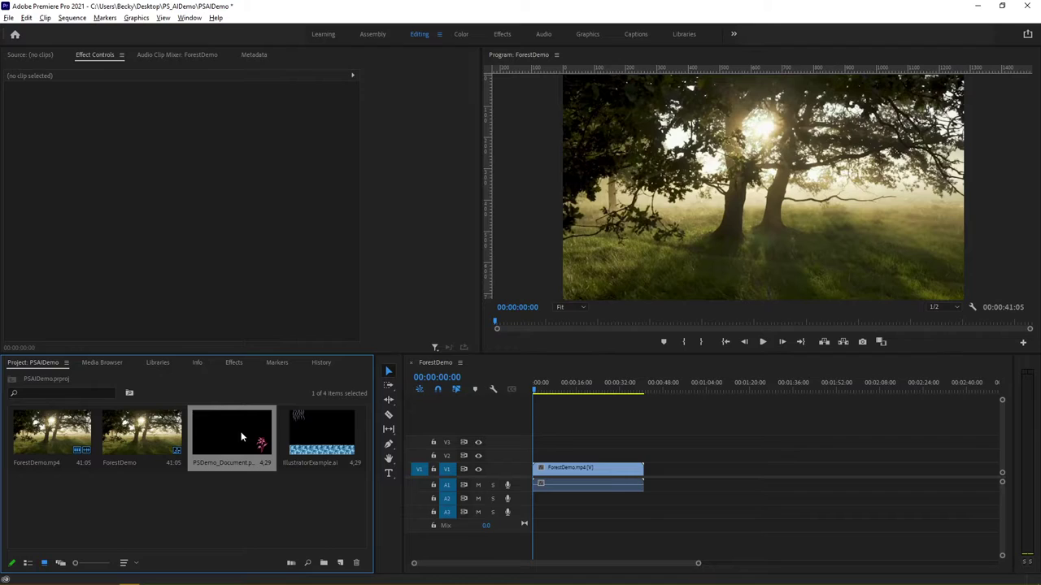
left_click_drag(303, 429, 526, 464)
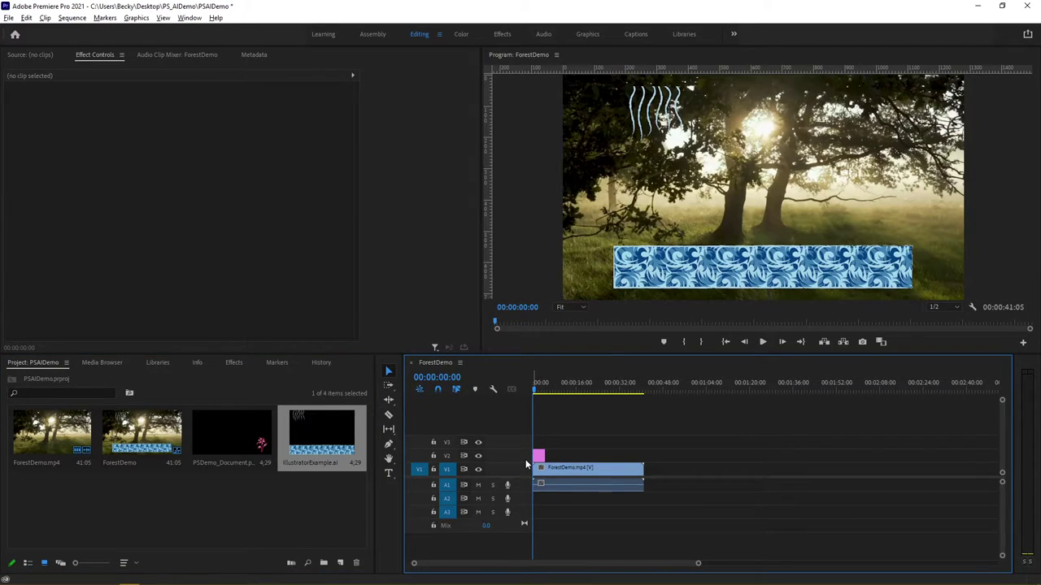
left_click(643, 266)
left_click_drag(643, 266, 590, 260)
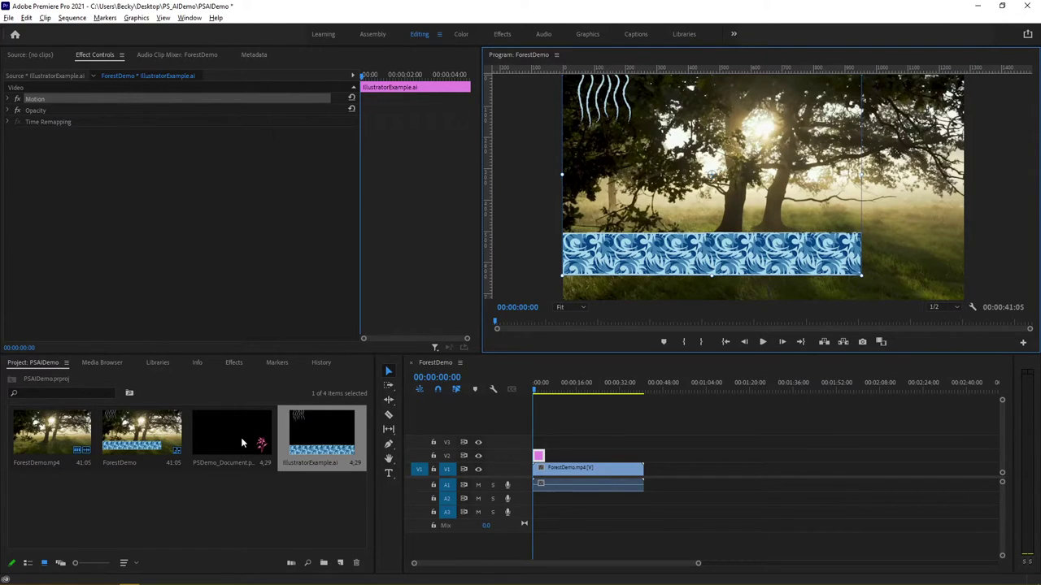
Step: Put PSDemo_Document on V3 and extend both graphic clips to the forest clip's full 41:05 length
left_click_drag(241, 443, 533, 444)
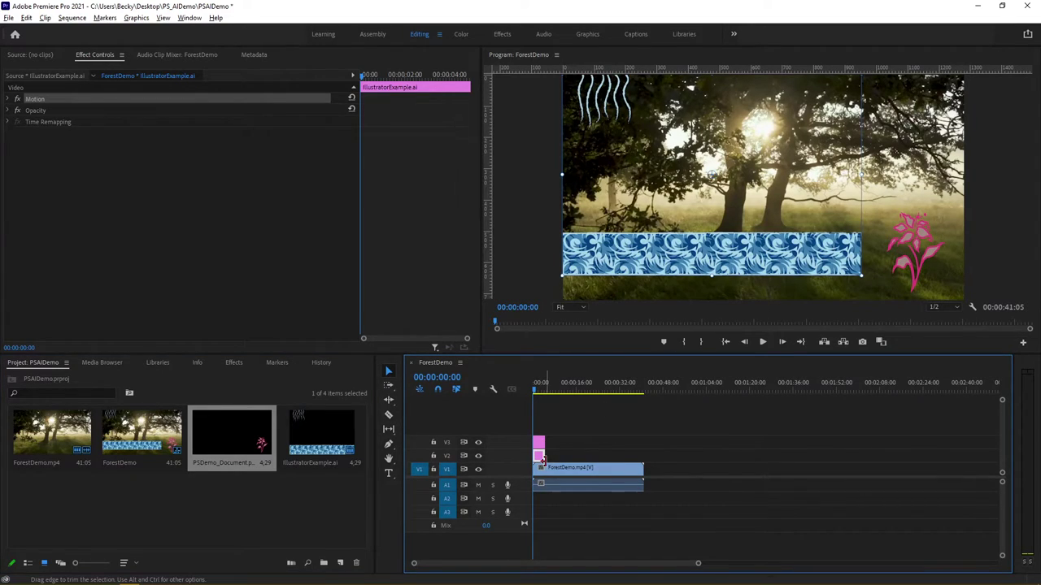
left_click_drag(541, 456, 643, 455)
left_click_drag(540, 441, 642, 442)
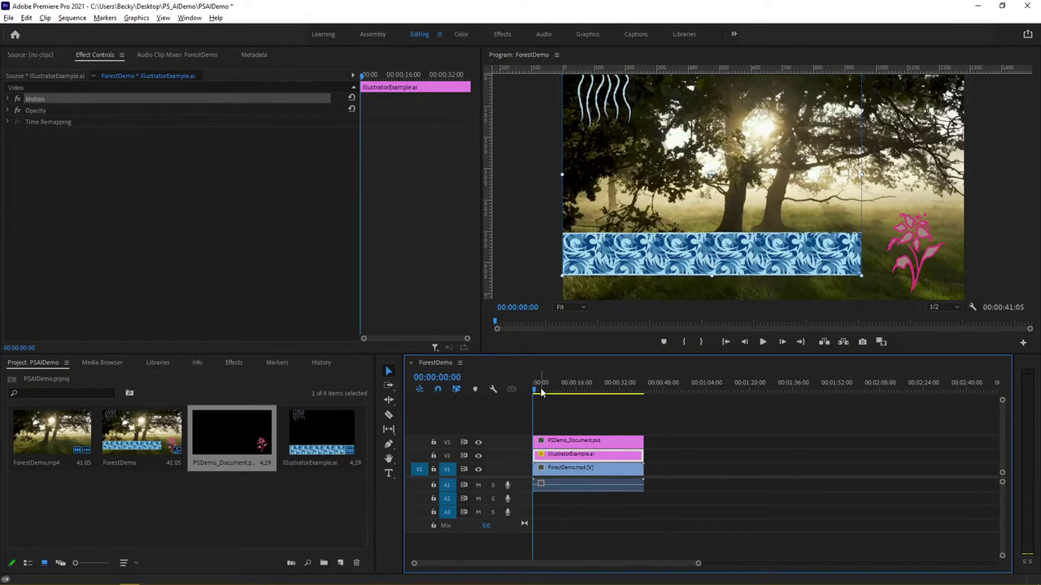
left_click_drag(540, 391, 636, 406)
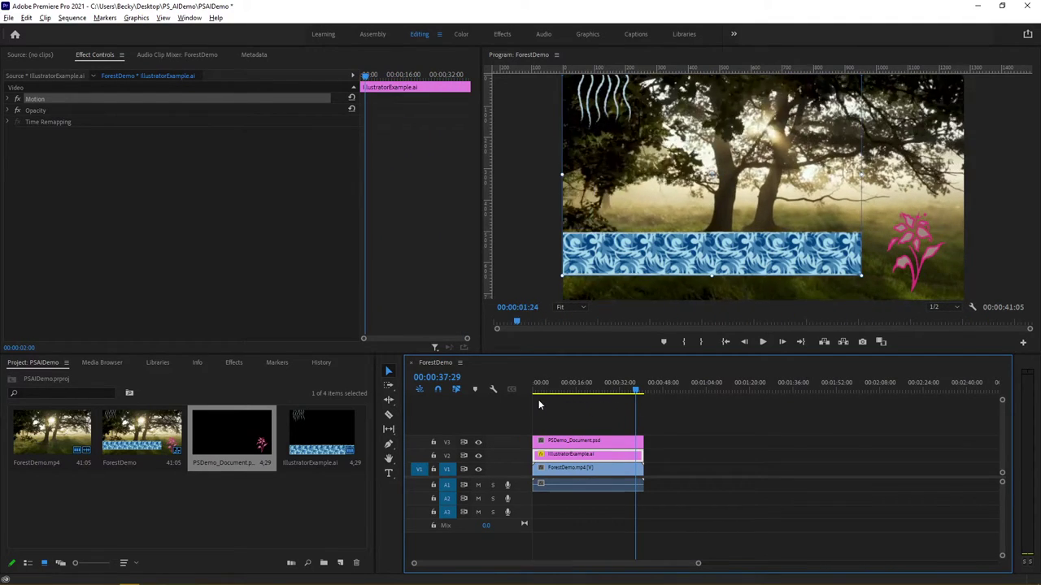
left_click(534, 399)
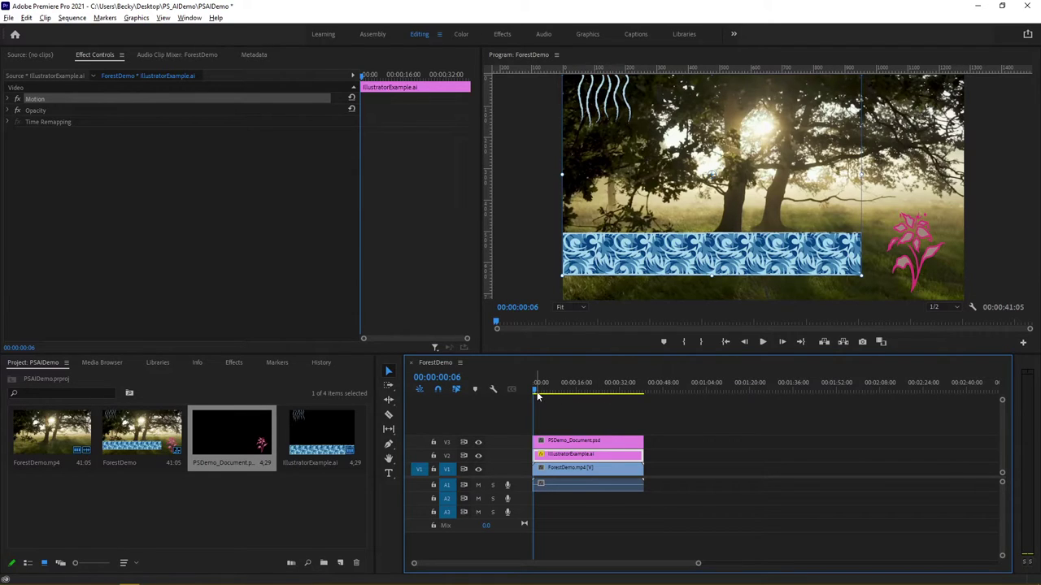
key("space")
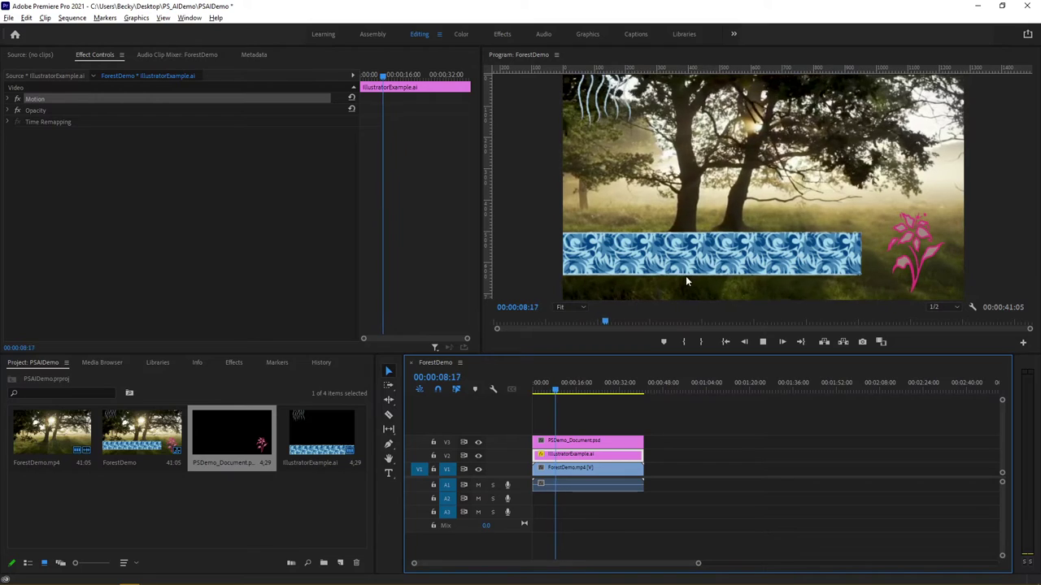
left_click(603, 268)
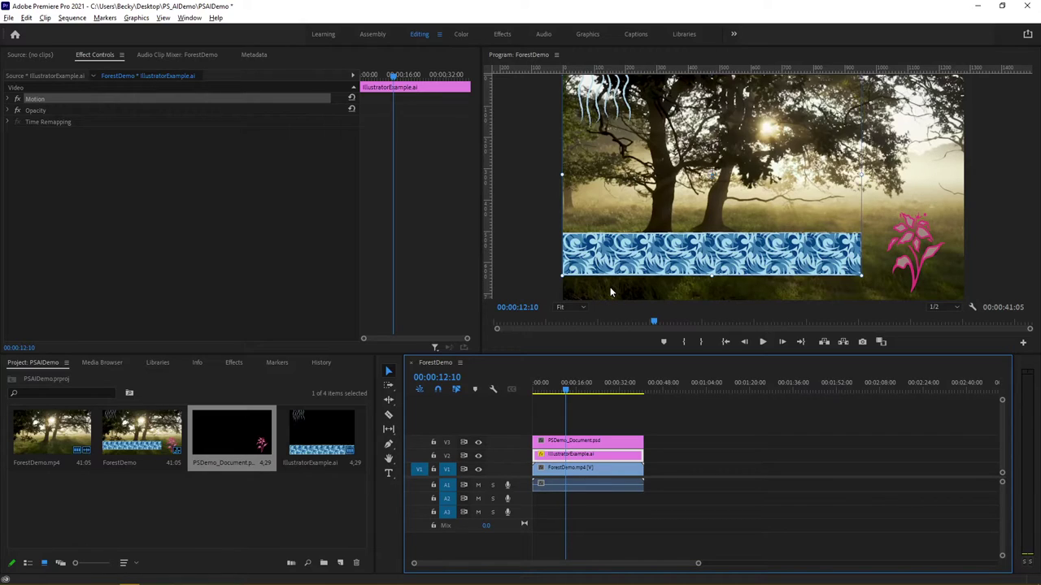
Step: Back in Illustrator, paint two vine strokes at the artboard's top left
key("alt+Tab")
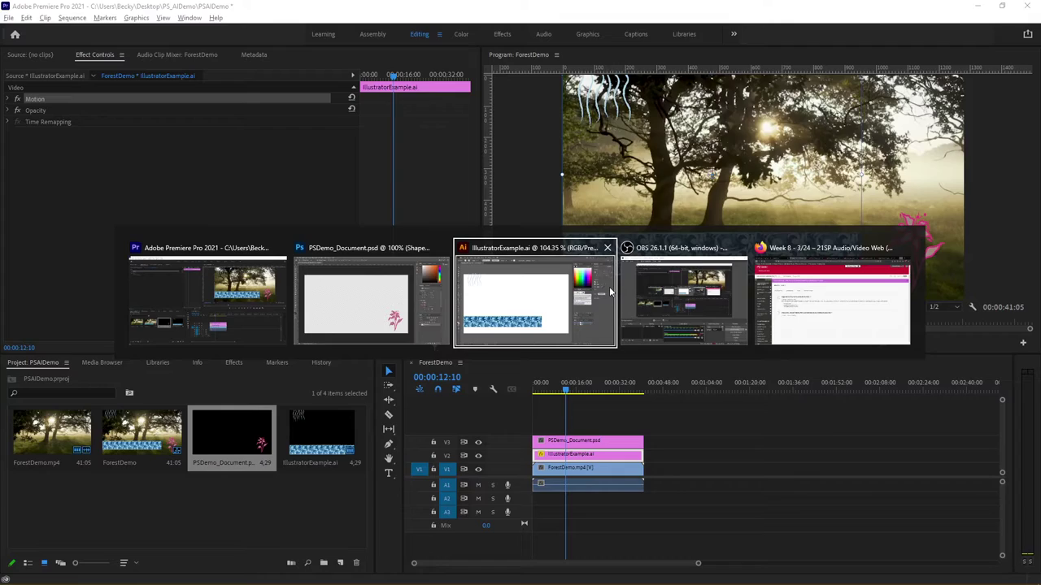
left_click(611, 291)
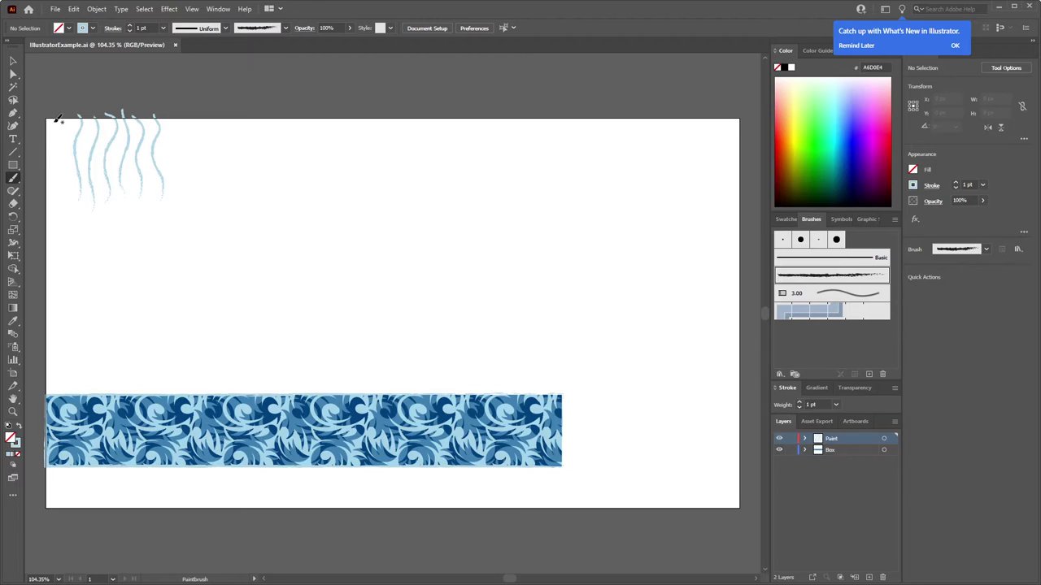
left_click_drag(64, 111, 62, 215)
left_click_drag(69, 115, 70, 234)
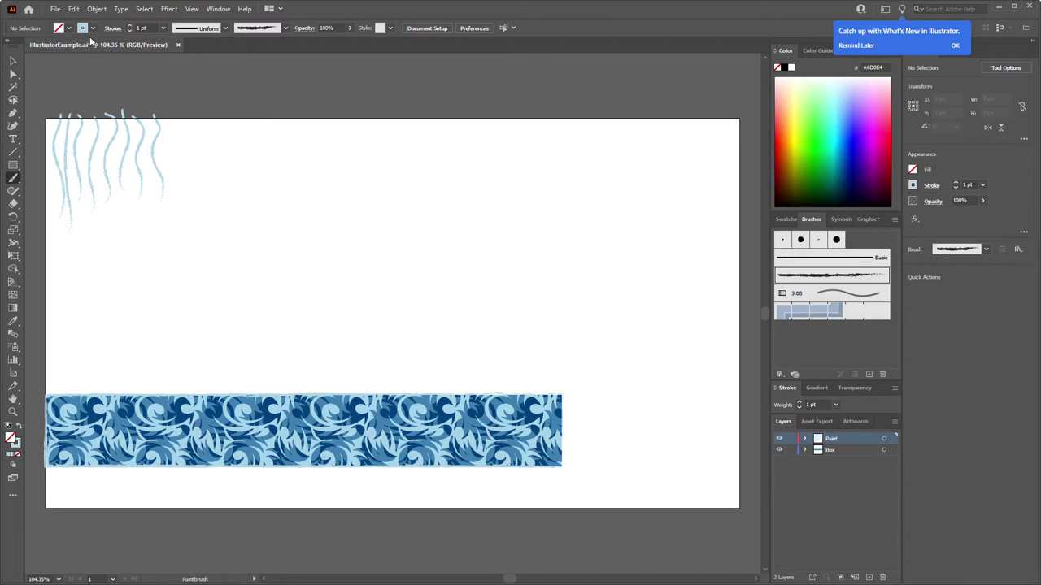
Step: Set the stroke colour to purple and paint six purple vines across the top-left corner
left_click(91, 28)
left_click(101, 55)
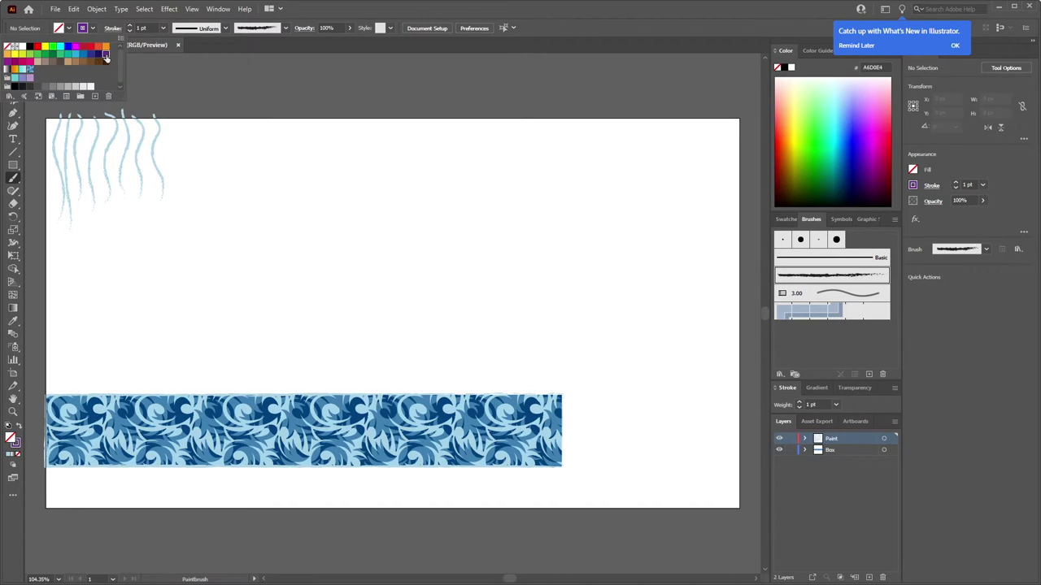
left_click(90, 27)
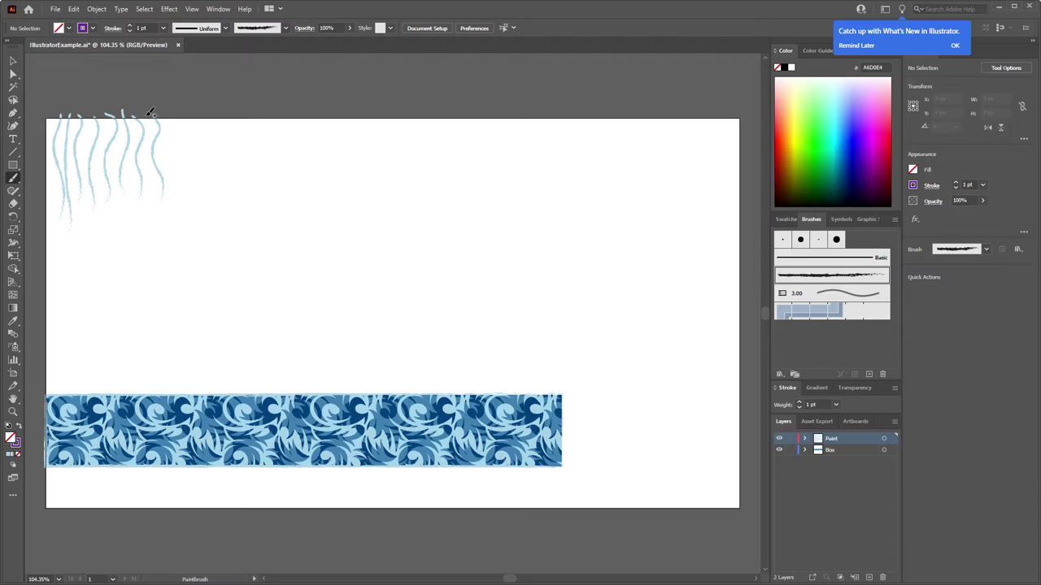
left_click_drag(148, 119, 152, 213)
mouse_move(133, 117)
left_mouse_down()
mouse_move(141, 183)
mouse_move(127, 218)
left_mouse_up()
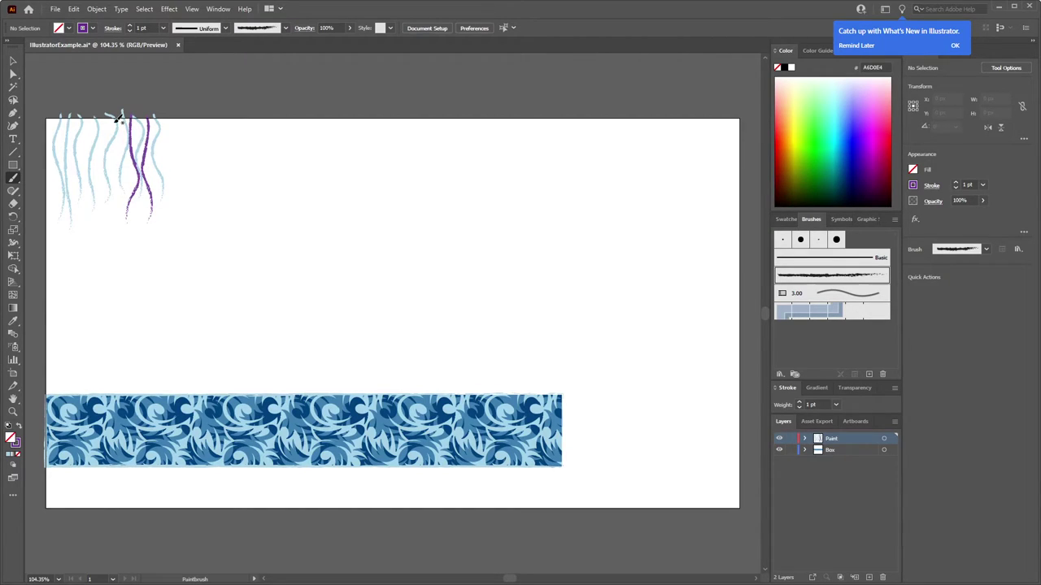
left_click_drag(112, 119, 109, 220)
left_click_drag(96, 119, 91, 218)
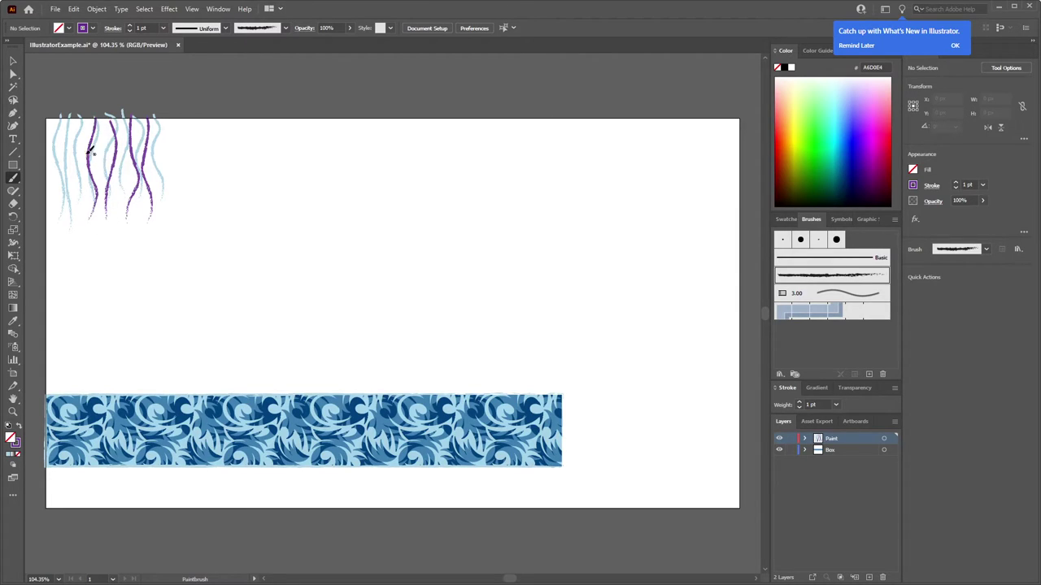
mouse_move(81, 120)
left_mouse_down()
mouse_move(75, 173)
mouse_move(86, 222)
left_mouse_up()
left_click_drag(72, 111, 65, 222)
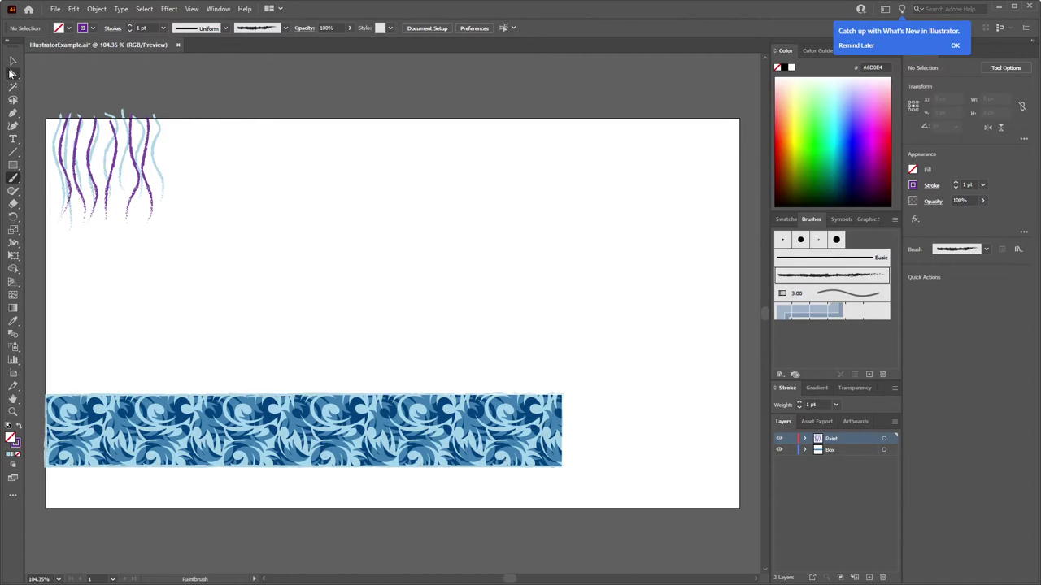
Step: Recolour the patterned band's fill bright cyan
left_click(13, 61)
left_click(163, 443)
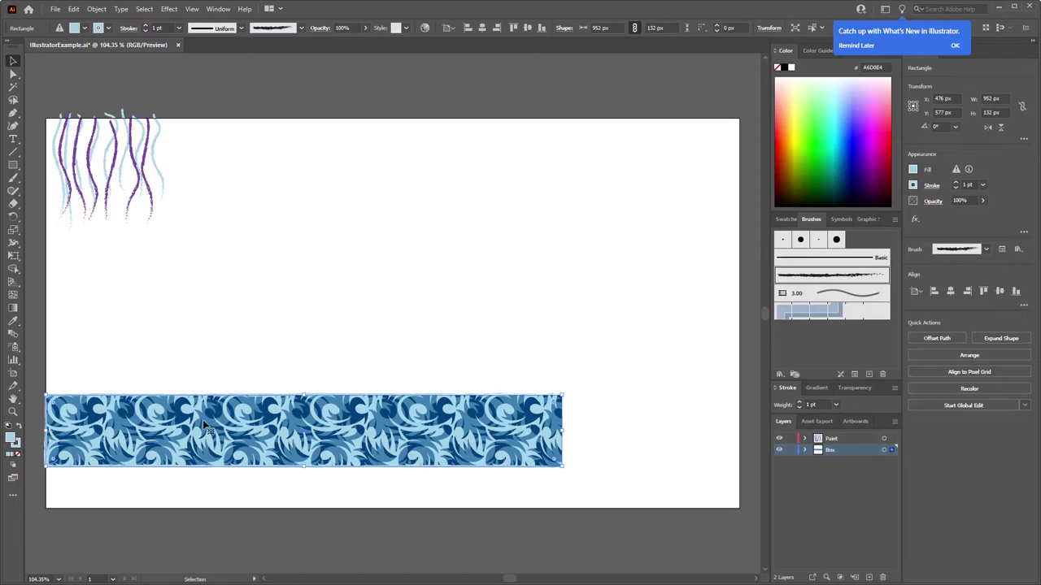
left_click(85, 29)
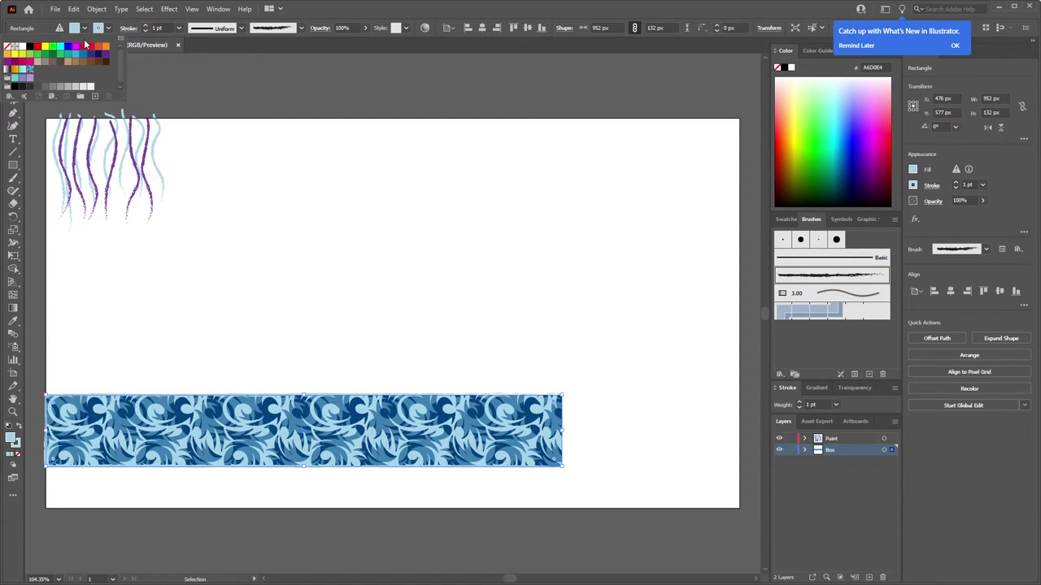
left_click(76, 57)
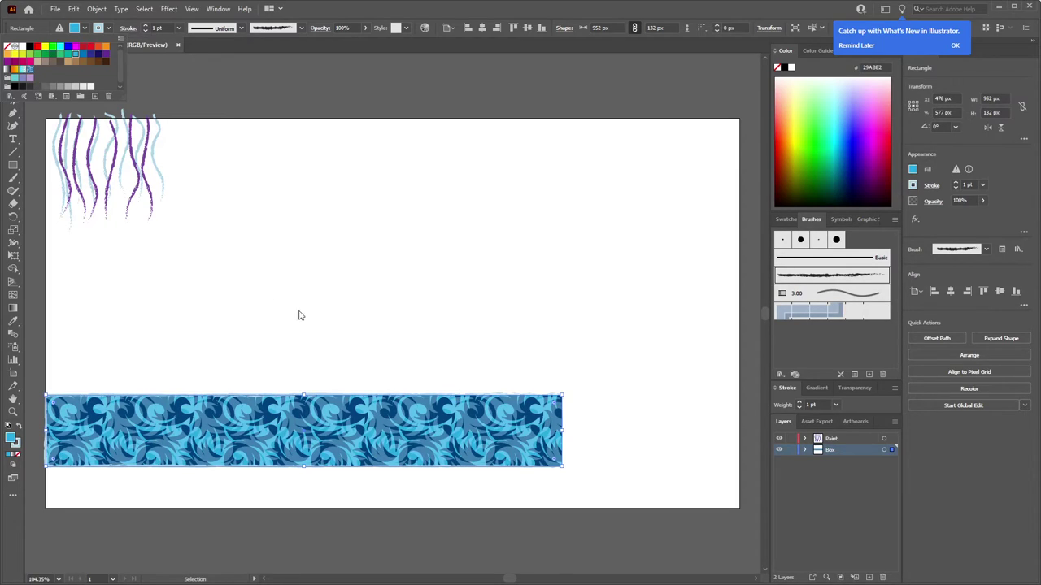
left_click(808, 449)
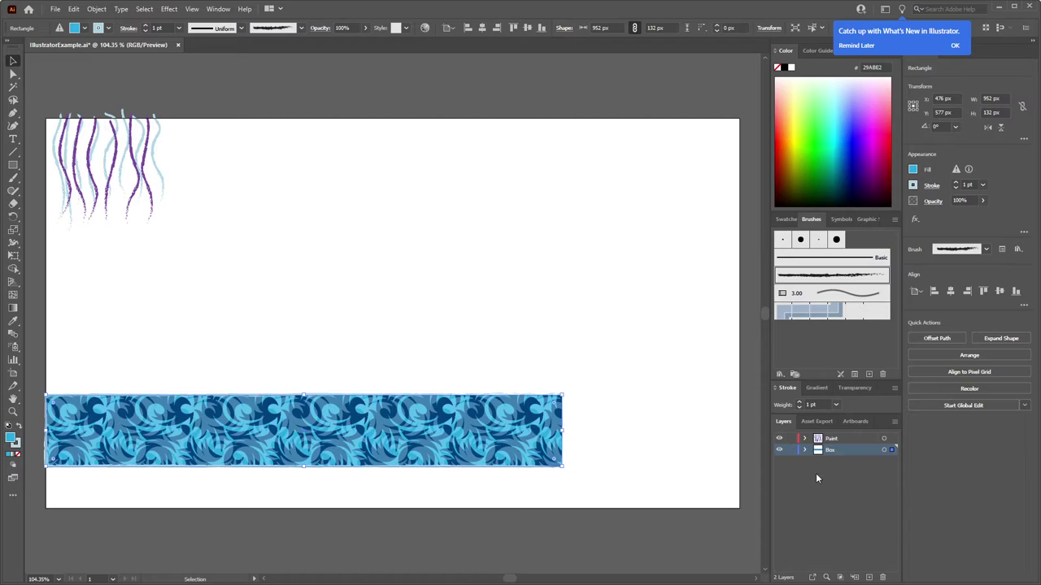
Step: Lower the Box layer rectangle's opacity to 39% so the band looks pale and faded
left_click(805, 451)
left_click(842, 462)
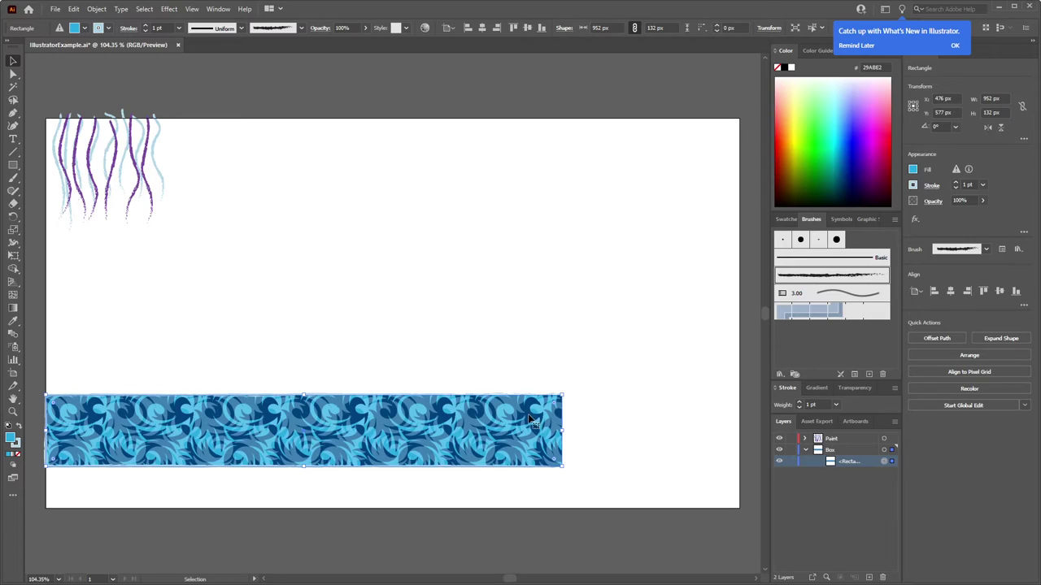
left_click(982, 200)
left_click_drag(966, 219, 958, 220)
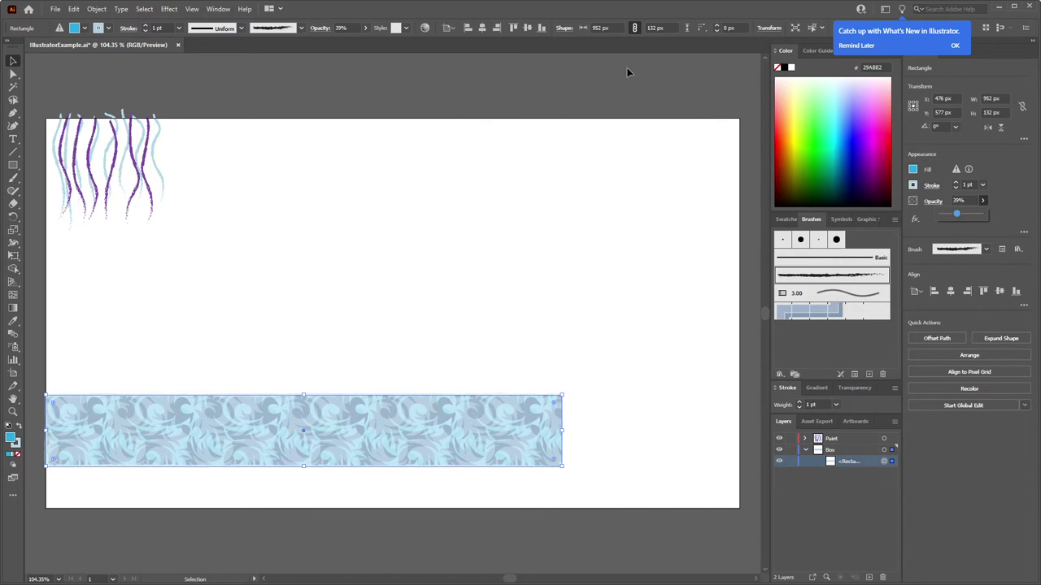
left_click(328, 69)
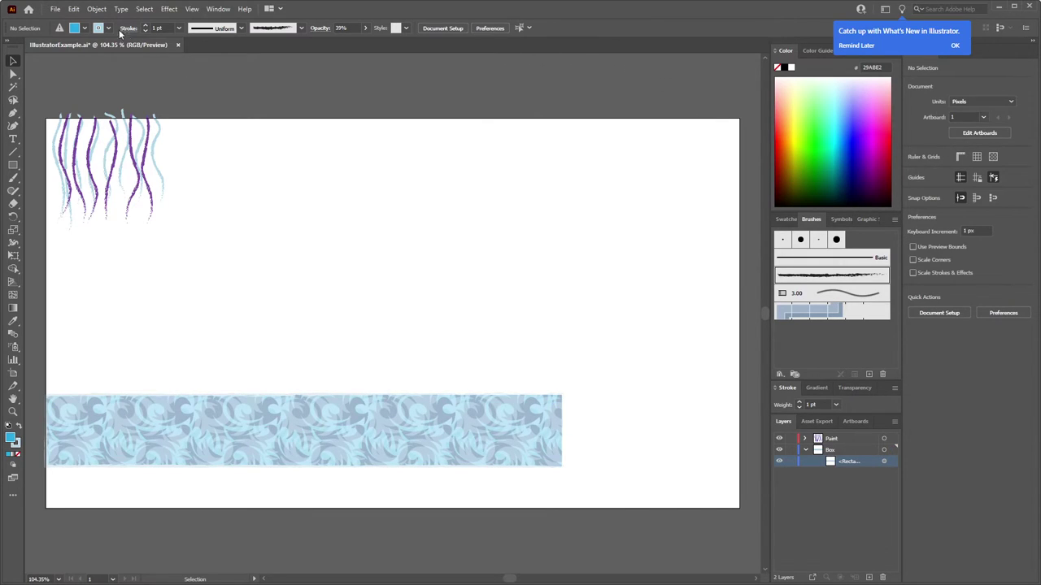
Step: Save IllustratorExample.ai and return to Premiere to see the purple vines over the forest
left_click(55, 9)
left_click(59, 110)
key("alt+Tab")
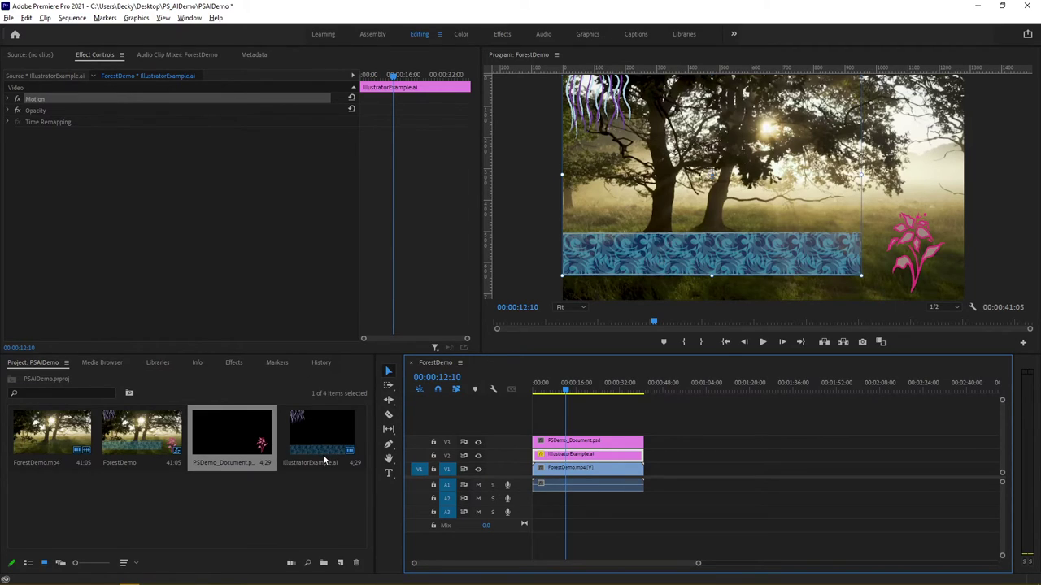
Step: In Photoshop, draw a rounded five-petal custom flower shape at the canvas's top right
key("alt+Tab")
key("alt+Tab")
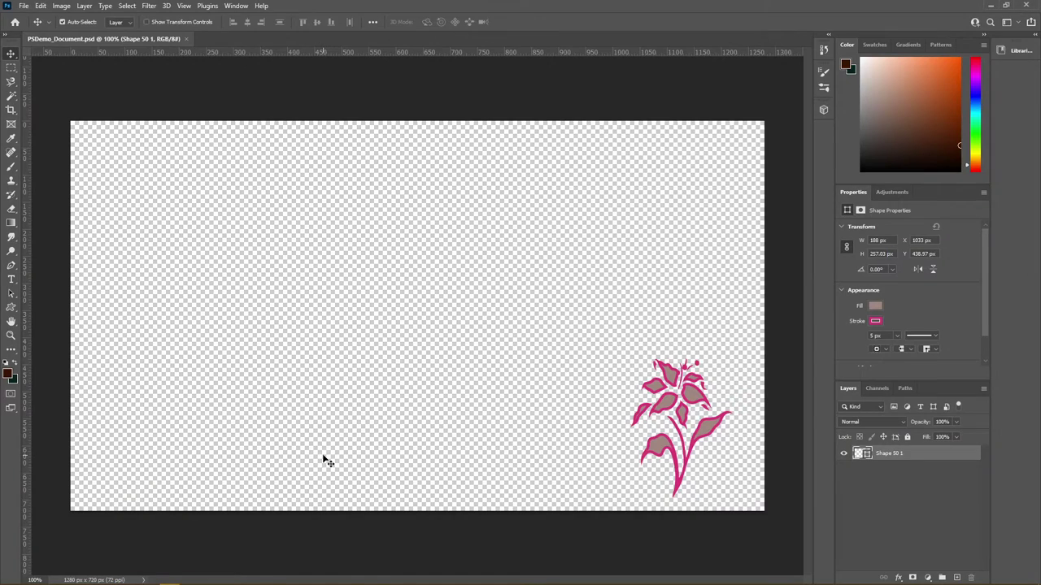
left_click(12, 308)
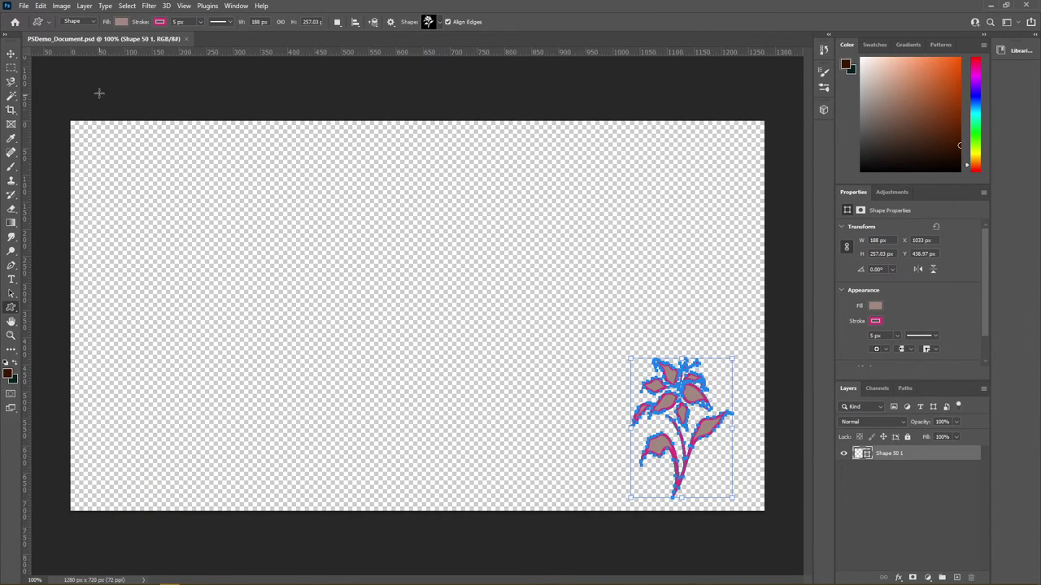
left_click(12, 53)
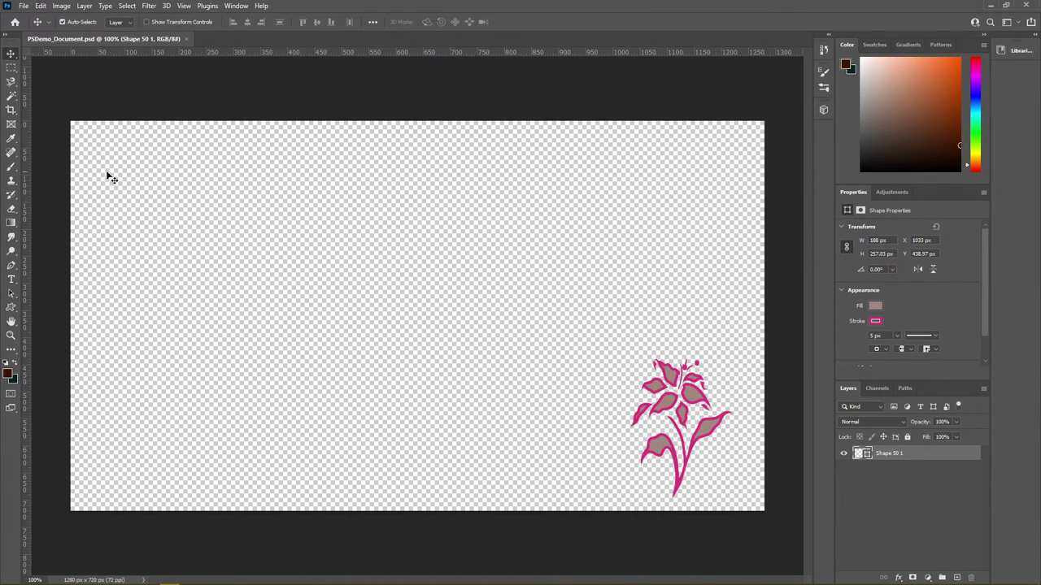
left_click(122, 173)
left_click(11, 309)
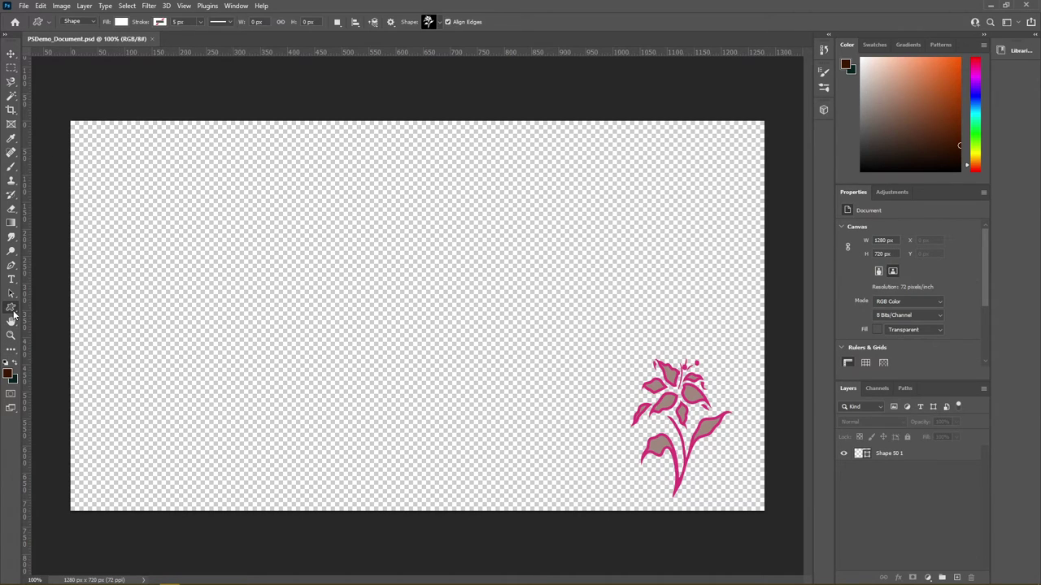
left_click(440, 22)
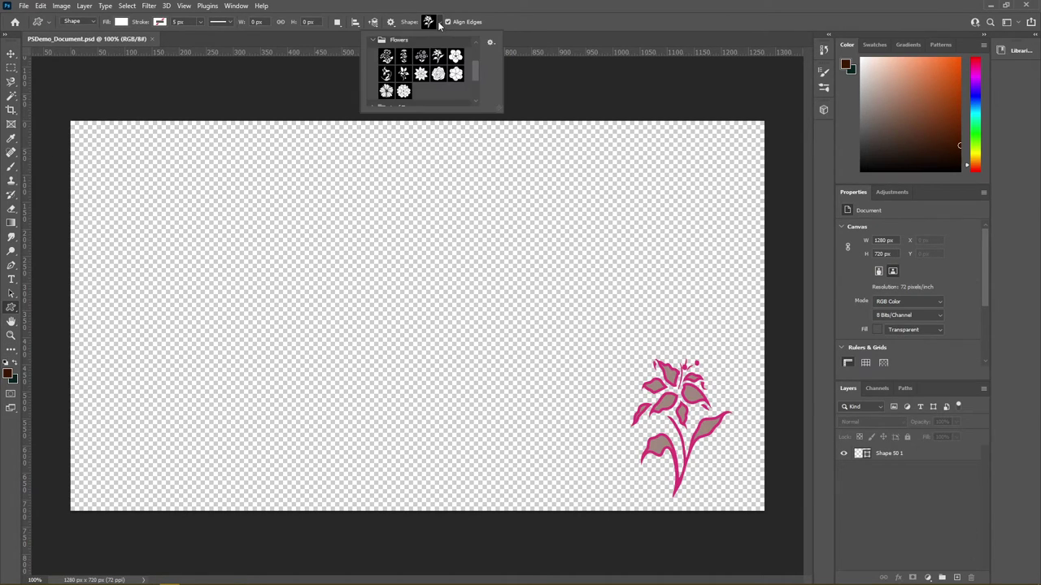
left_click(456, 74)
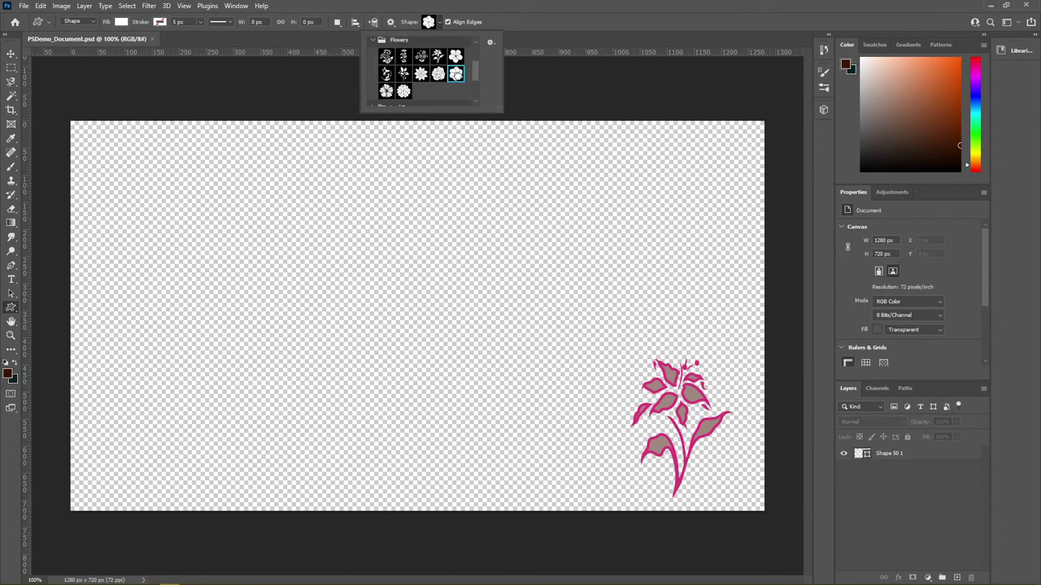
left_click(440, 23)
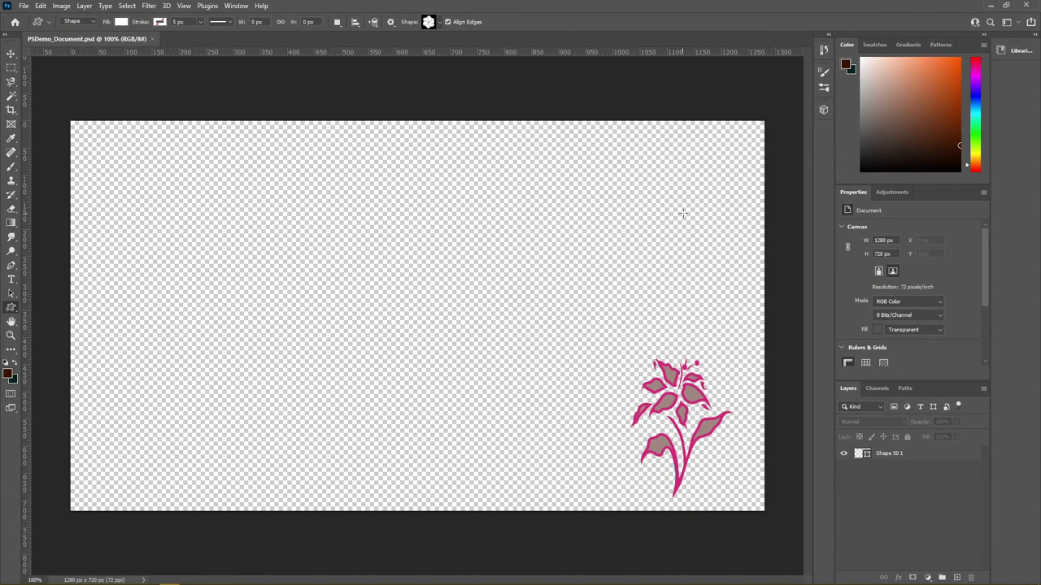
left_click_drag(730, 136, 638, 233)
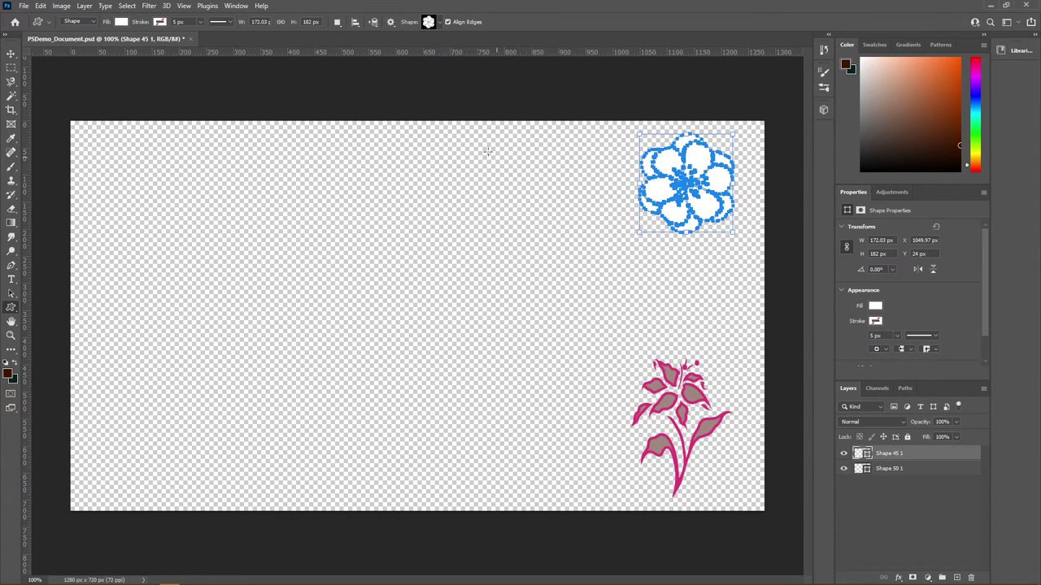
Step: Give the new flower a blue fill and a thick 9.56 px magenta outline, then save PSDemo_Document.psd
left_click(123, 23)
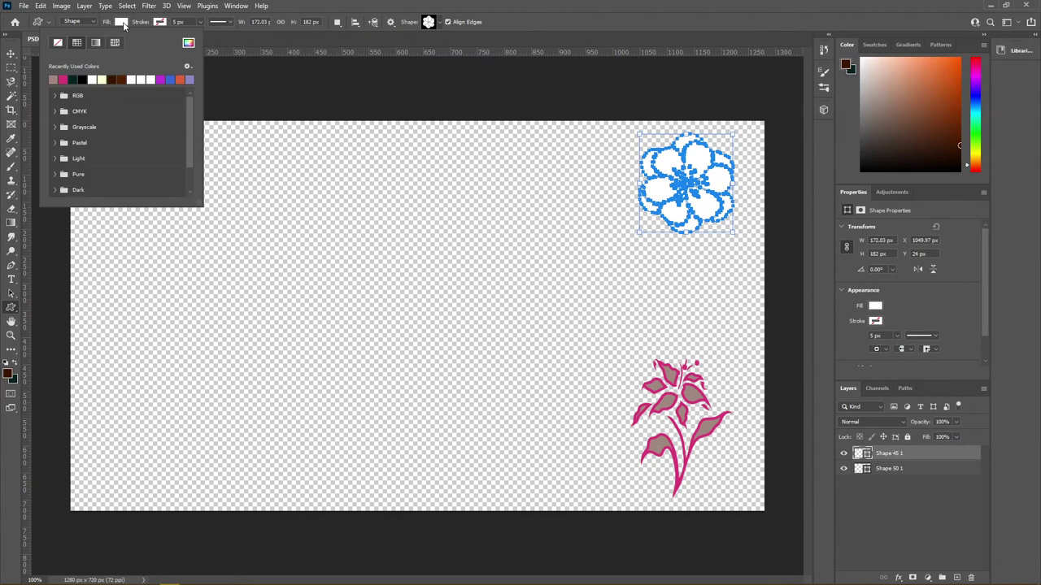
left_click(170, 78)
left_click(162, 23)
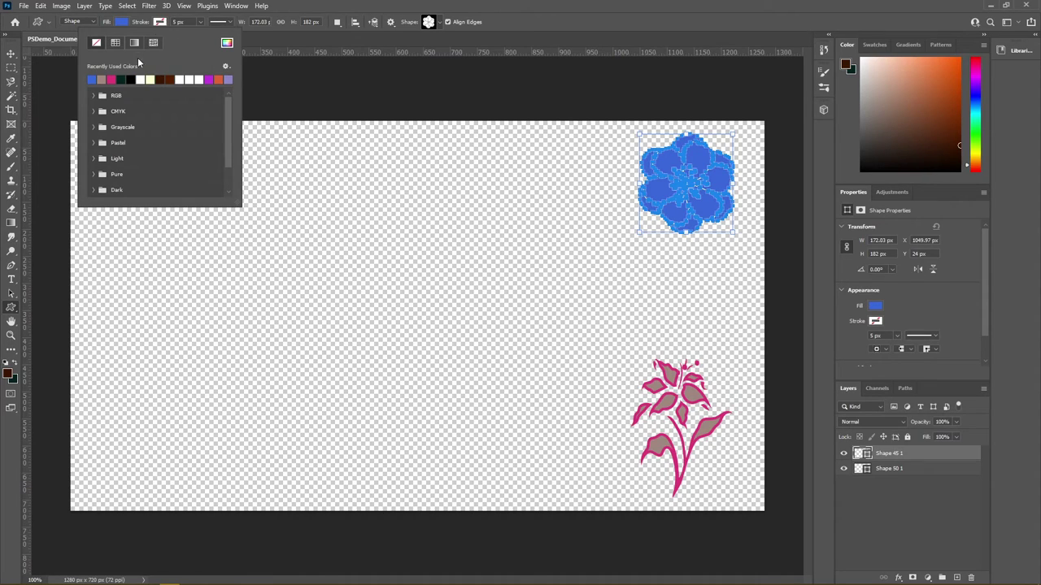
left_click(209, 79)
left_click(200, 23)
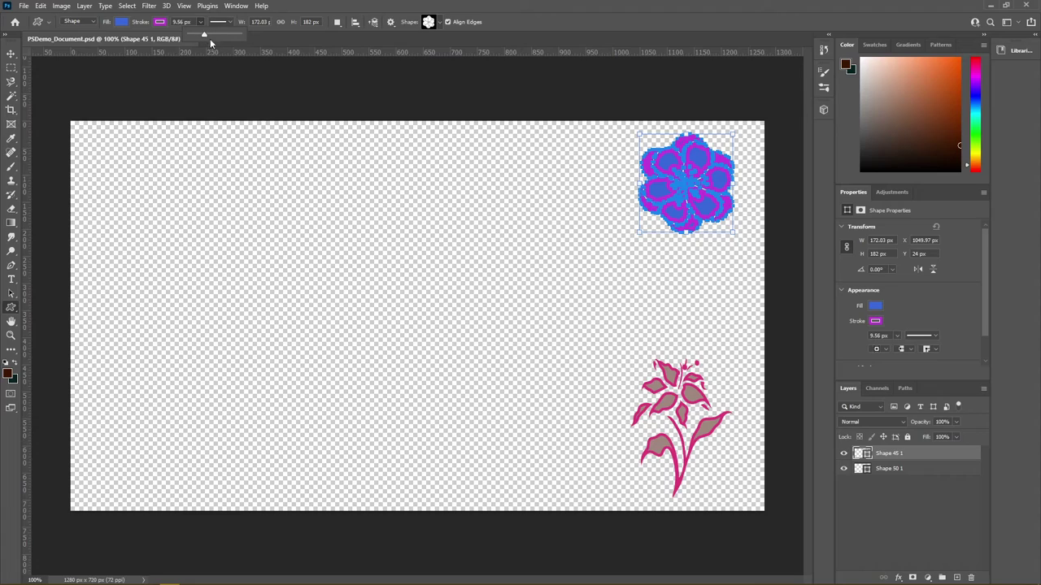
left_click(11, 54)
left_click(240, 234)
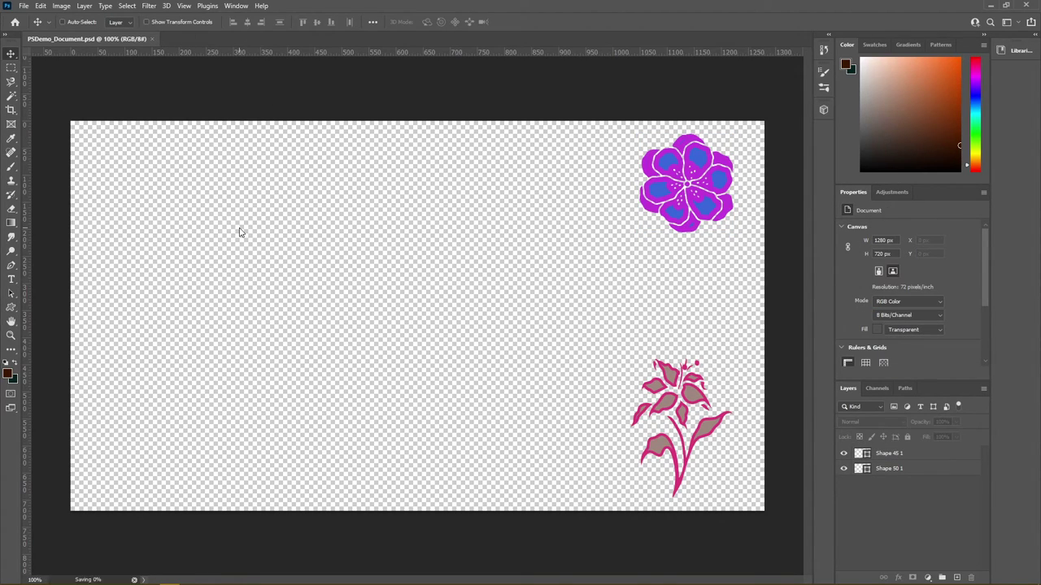
key("ctrl")
Step: Switch to Premiere Pro to view the blue-and-purple flower in the ForestDemo sequence
key("alt+Tab")
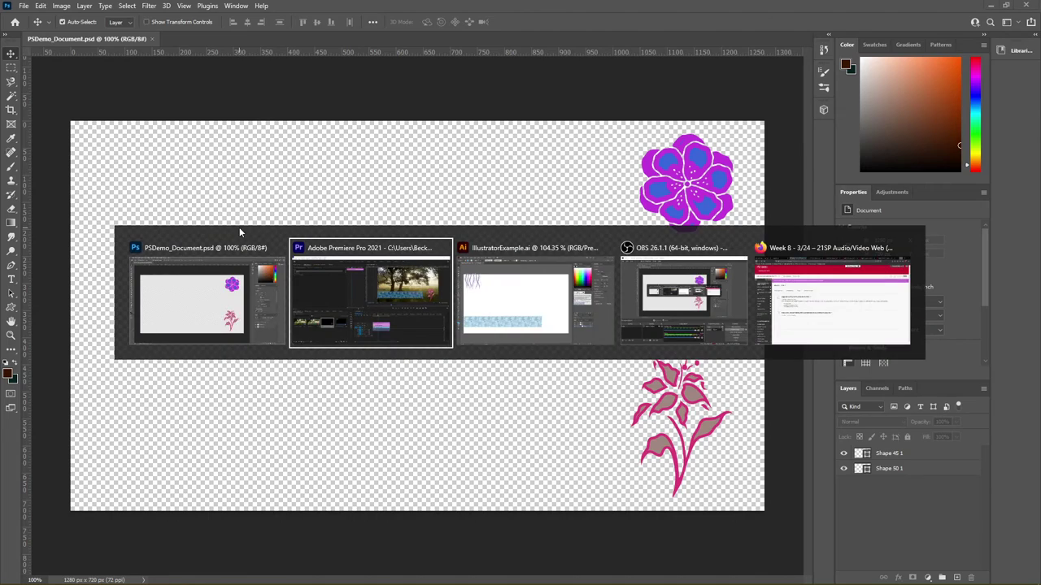